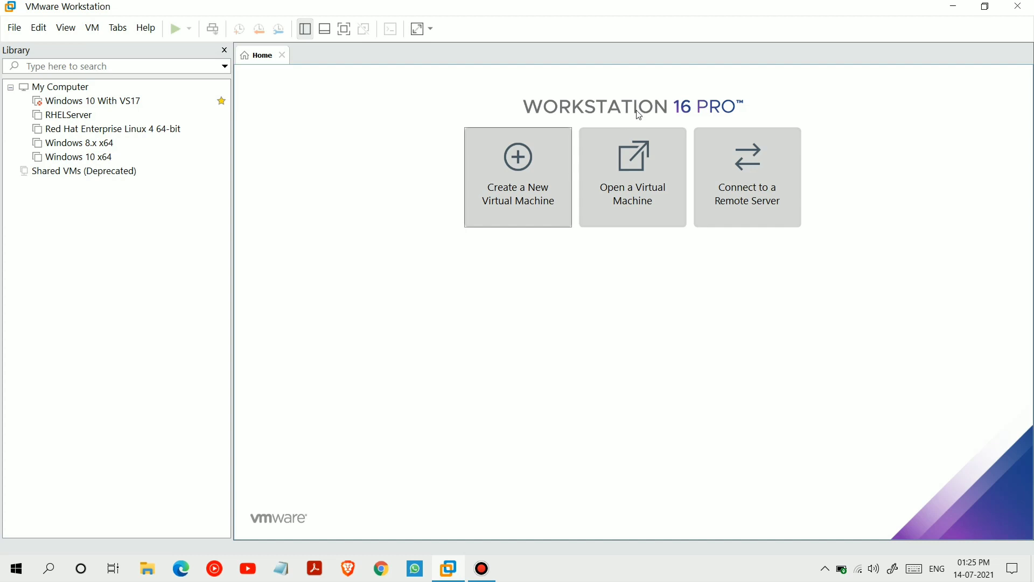
# Start a typical new virtual machine installing from H:\Win8.1_English_x64.iso.
pyautogui.click(478, 194)
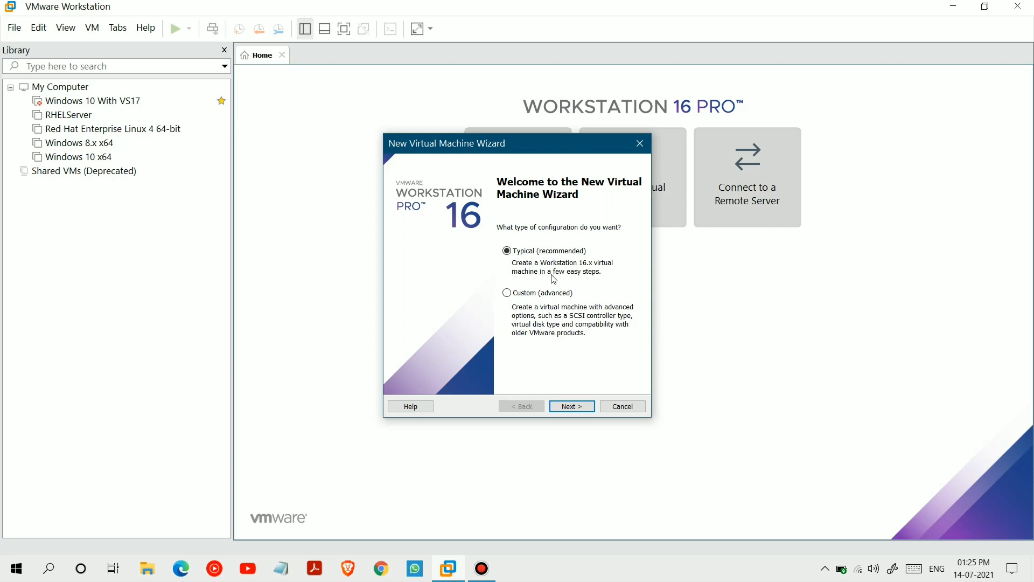
pyautogui.click(578, 407)
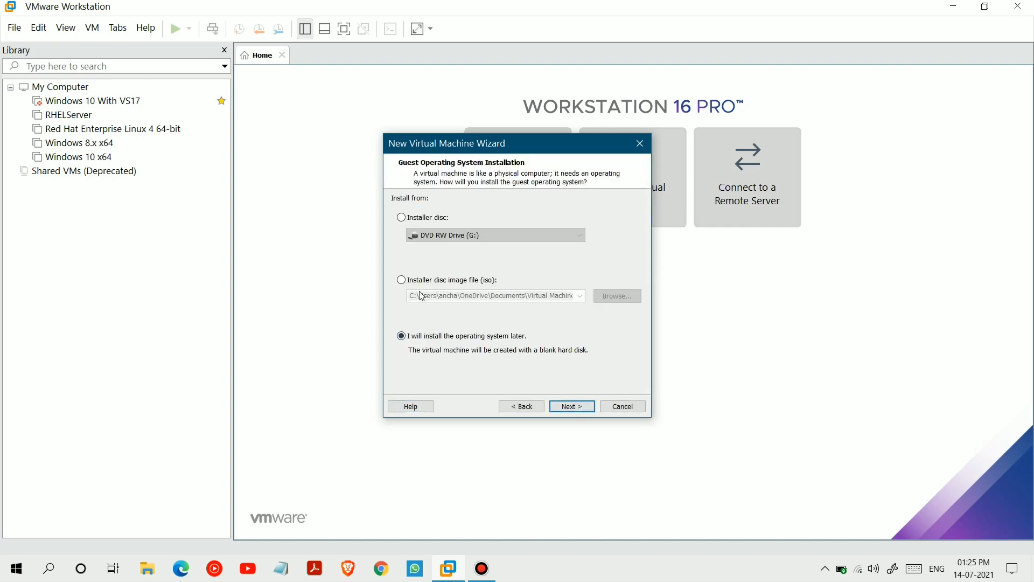
pyautogui.click(408, 272)
pyautogui.click(409, 278)
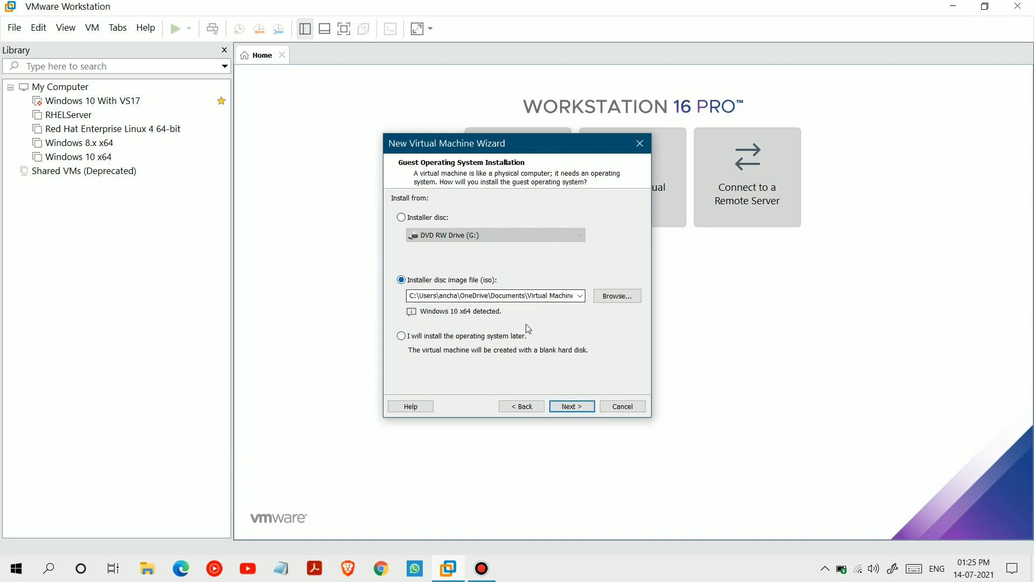
pyautogui.click(623, 298)
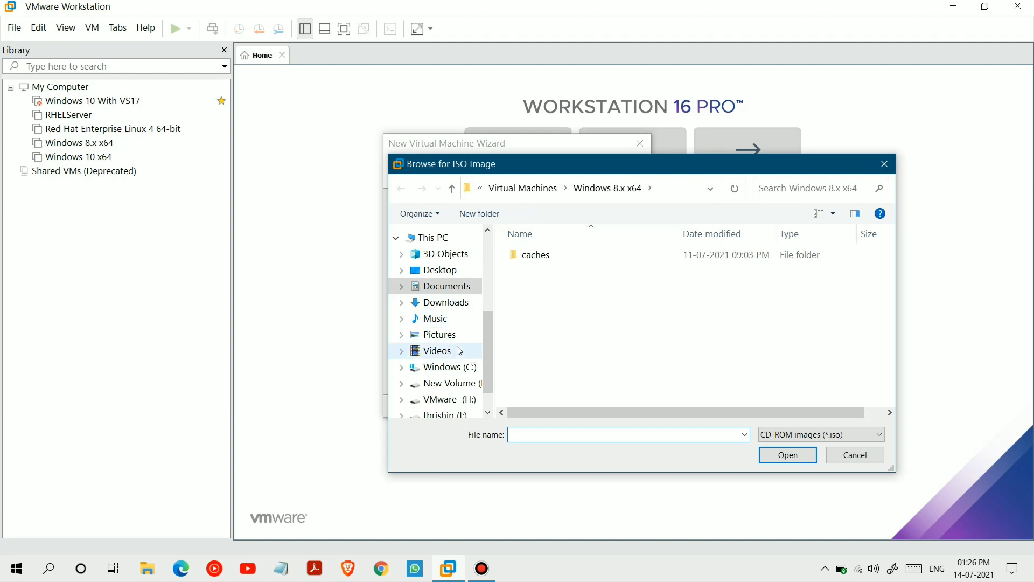
pyautogui.scroll(-1, 457, 347)
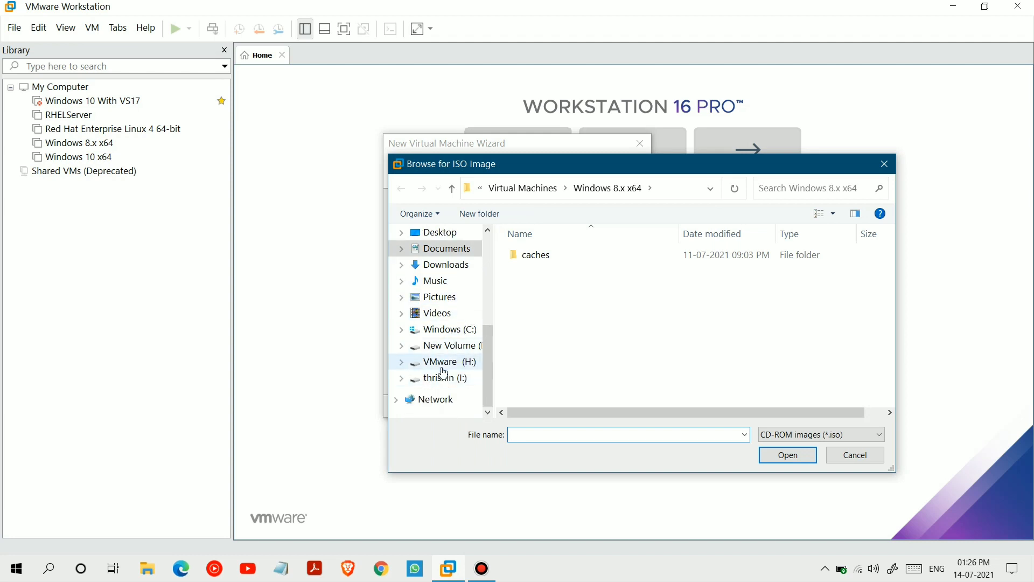
pyautogui.click(446, 363)
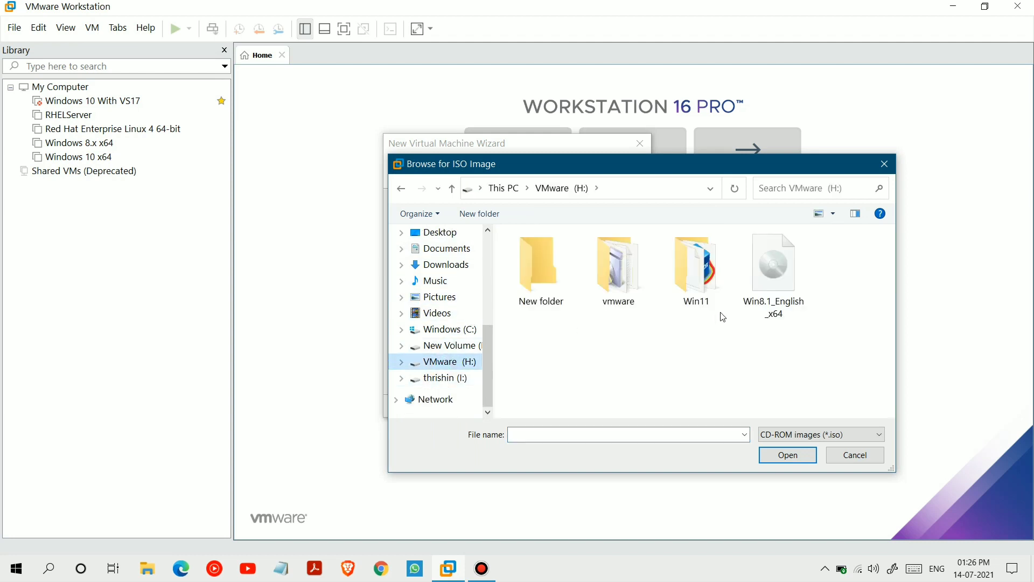
pyautogui.click(789, 279)
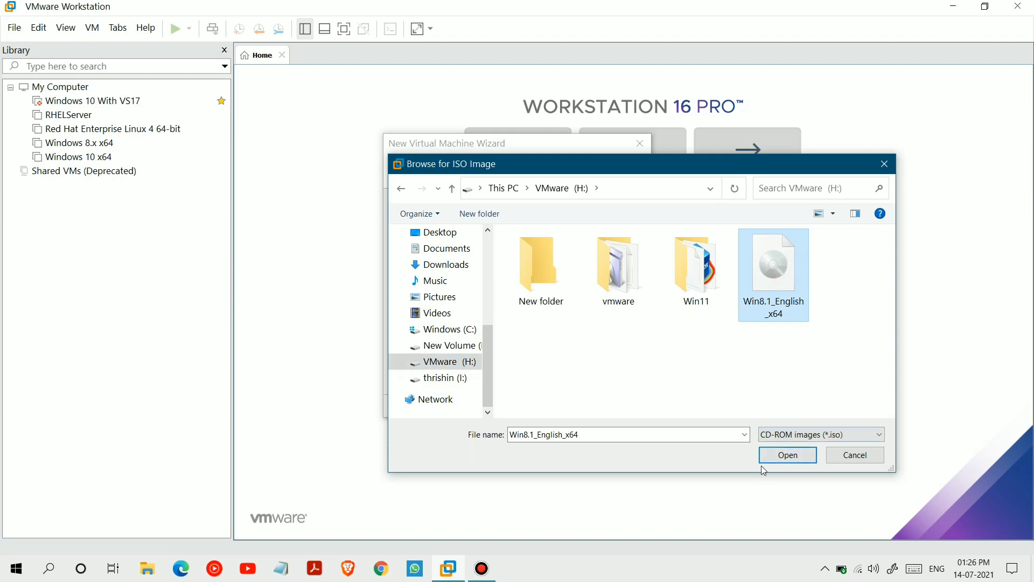
pyautogui.click(789, 457)
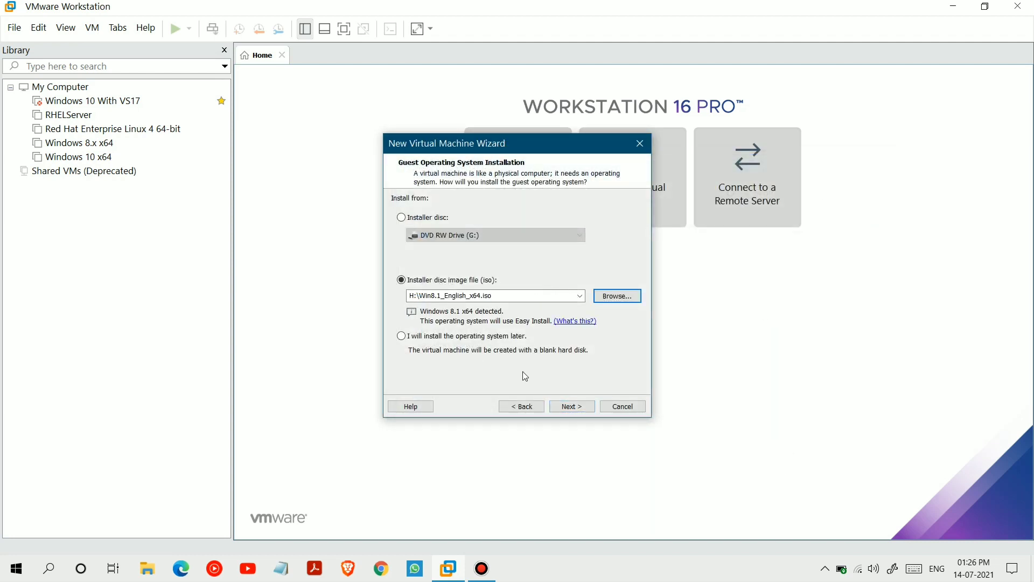
# Change the Easy Install full name to 'Stud-talks', leaving product key and password blank.
pyautogui.click(575, 408)
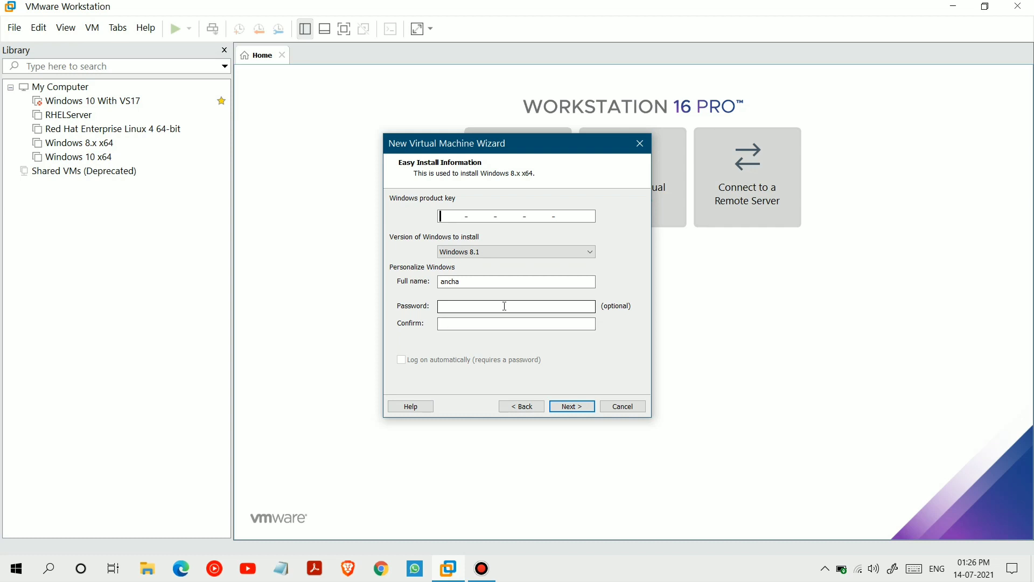
pyautogui.click(497, 283)
pyautogui.press('BackSpace')
pyautogui.press('BackSpace')
pyautogui.press('BackSpace')
pyautogui.press('BackSpace')
pyautogui.write('Stu')
pyautogui.write('d')
pyautogui.write('-tal')
pyautogui.write('ks')
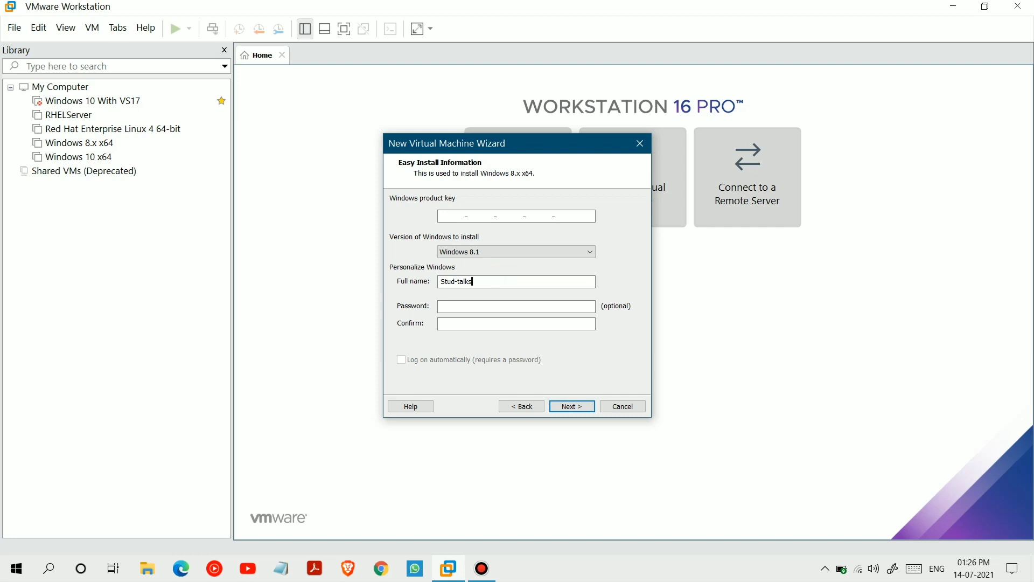
pyautogui.press('Tab')
# Name the new virtual machine Win8.1.
pyautogui.click(578, 404)
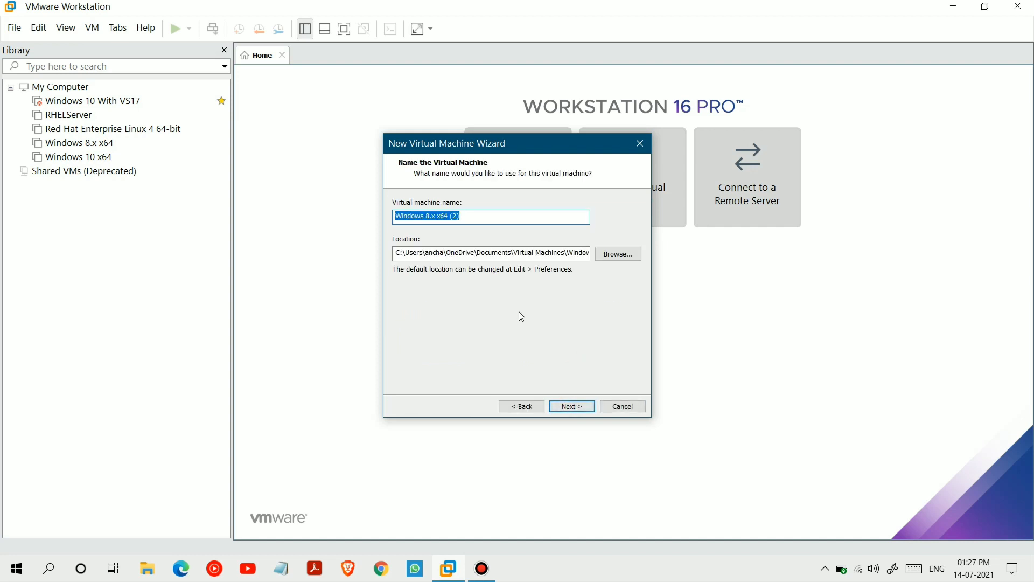
pyautogui.click(461, 218)
pyautogui.press('BackSpace')
pyautogui.press('BackSpace')
pyautogui.press('BackSpace')
pyautogui.press('BackSpace')
pyautogui.press('BackSpace')
pyautogui.press('BackSpace')
pyautogui.press('BackSpace')
pyautogui.press('BackSpace')
pyautogui.press('BackSpace')
pyautogui.press('BackSpace')
pyautogui.press('BackSpace')
pyautogui.press('BackSpace')
pyautogui.press('BackSpace')
pyautogui.press('BackSpace')
pyautogui.write('8.1')
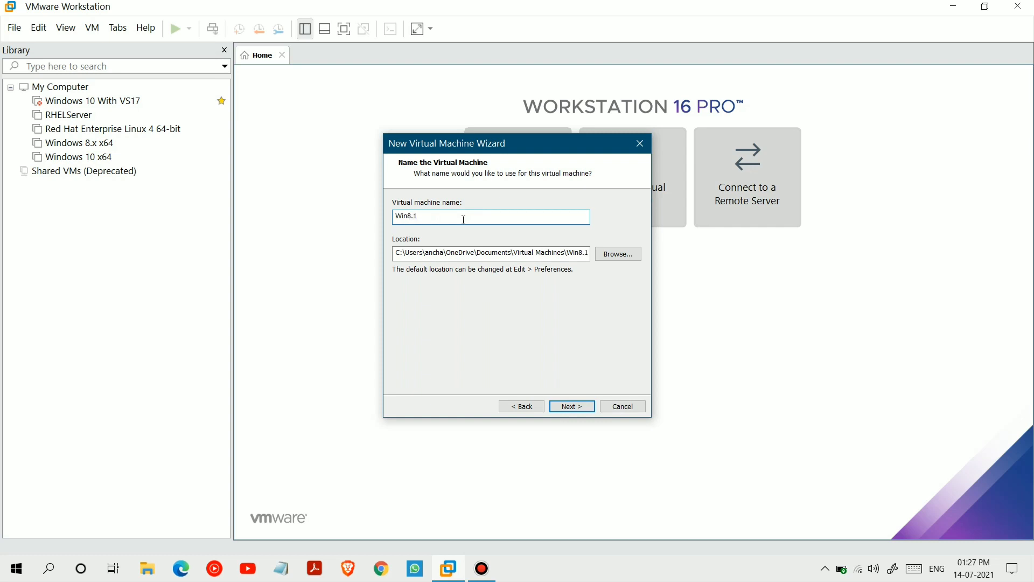
# Set the maximum disk size to 70 GB, split into multiple files.
pyautogui.click(570, 405)
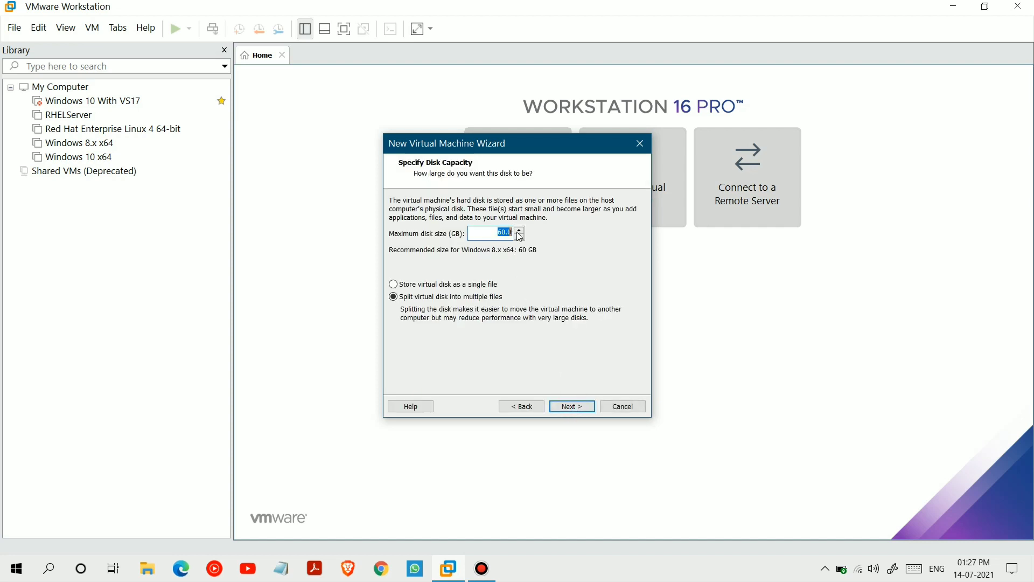
pyautogui.click(519, 231)
pyautogui.click(520, 231)
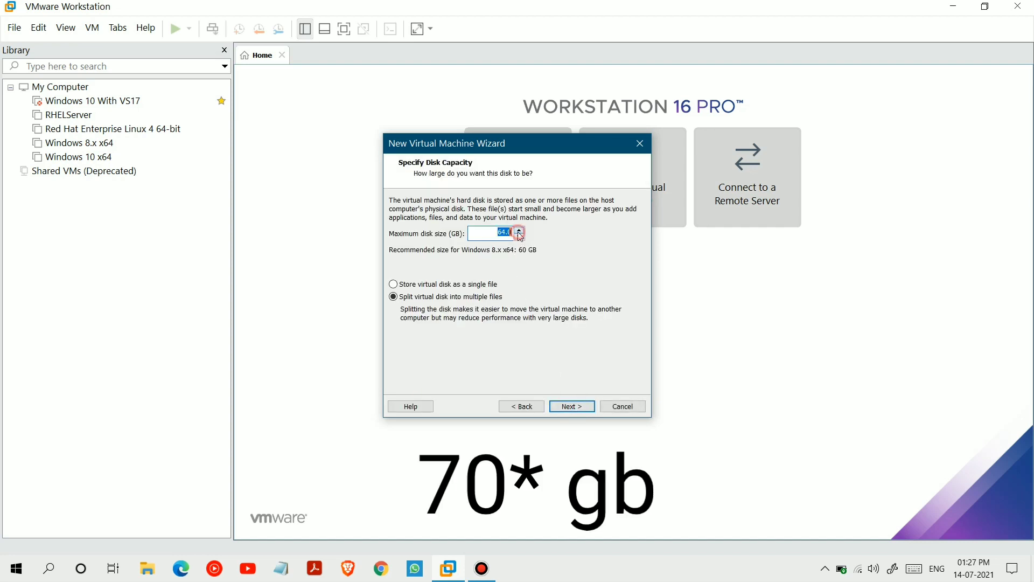
pyautogui.click(519, 231)
pyautogui.click(520, 231)
pyautogui.click(520, 231)
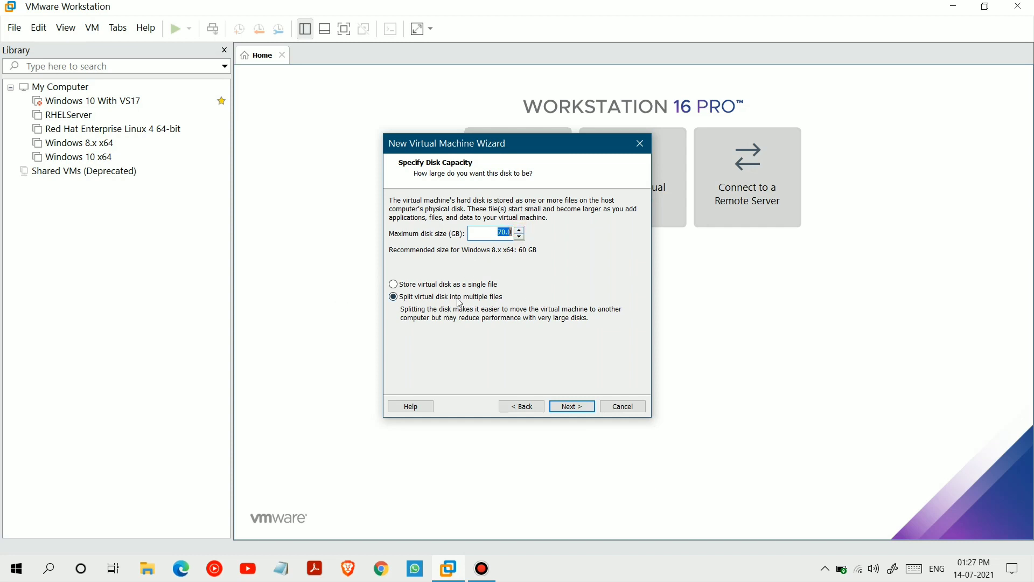
pyautogui.click(437, 296)
# Finish the wizard with 'Power on after creation' checked to start the Win8.1 VM.
pyautogui.click(584, 410)
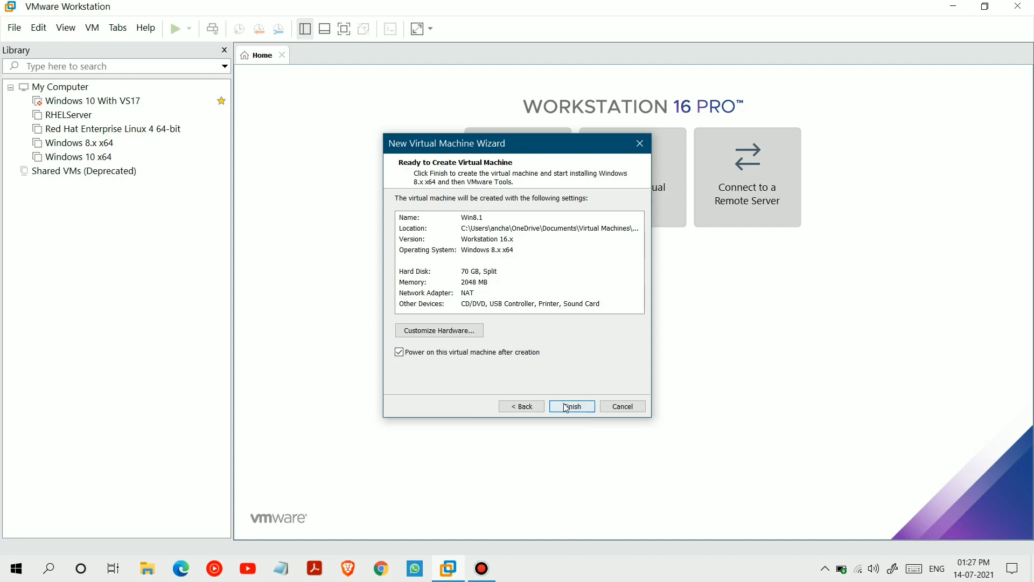
pyautogui.click(566, 408)
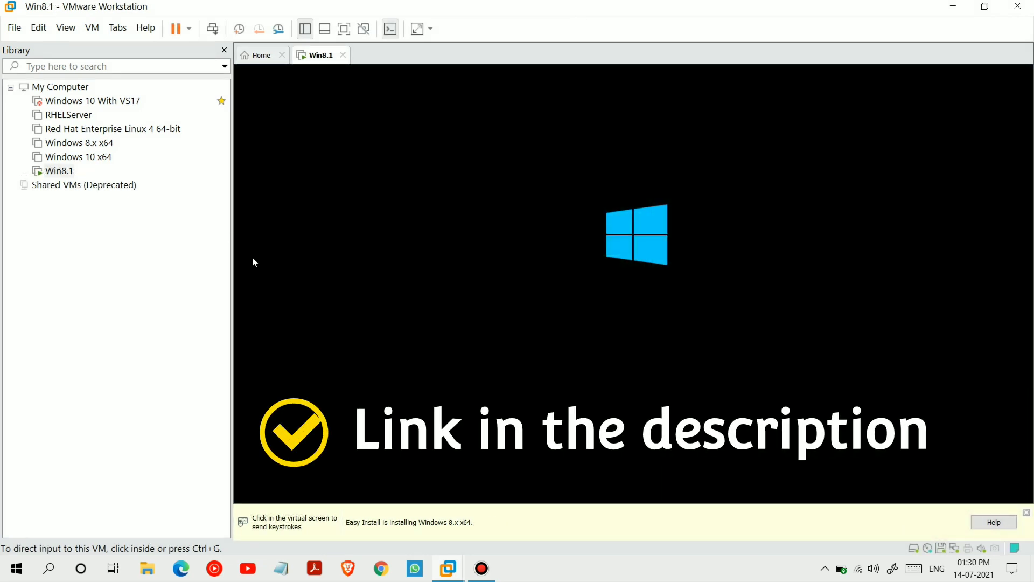
# Wait while Windows Setup copies and installs files until the VM reboots to 'Getting ready'.
pyautogui.click(1027, 518)
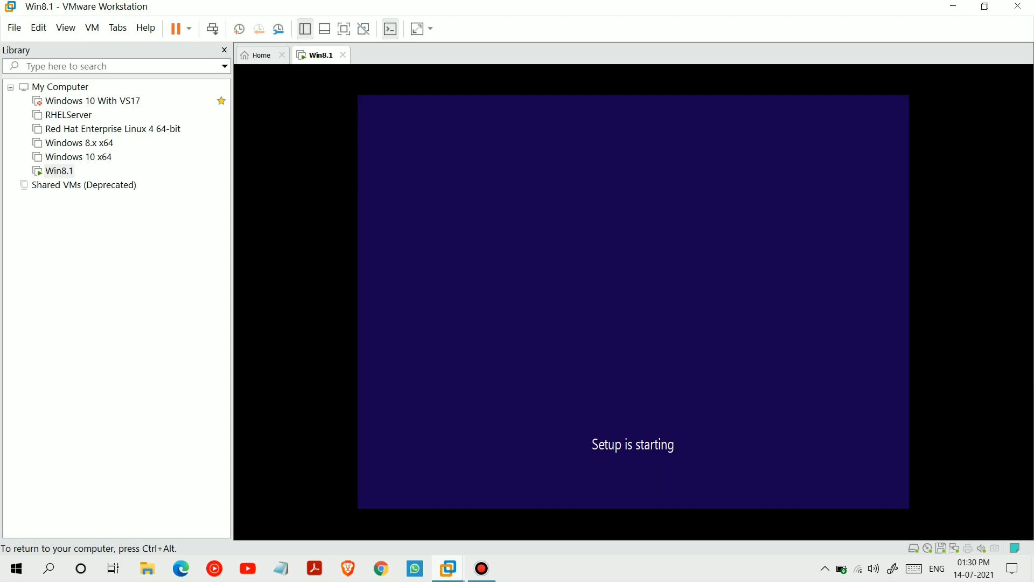
pyautogui.hotkey('ctrl', 'alt')
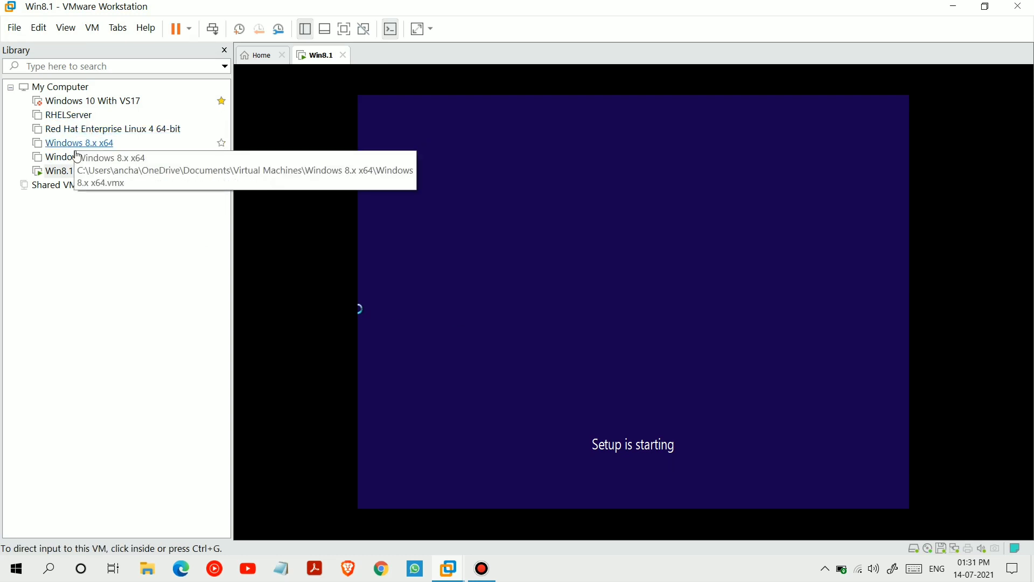
pyautogui.hotkey('ctrl', 'g')
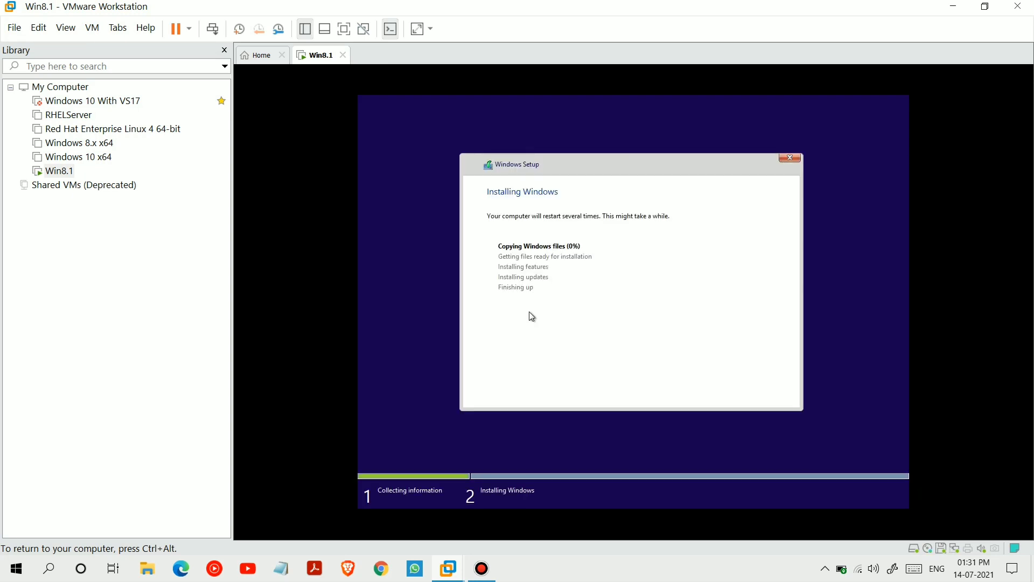
pyautogui.hotkey('ctrl', 'alt')
pyautogui.click(450, 306)
pyautogui.click(517, 299)
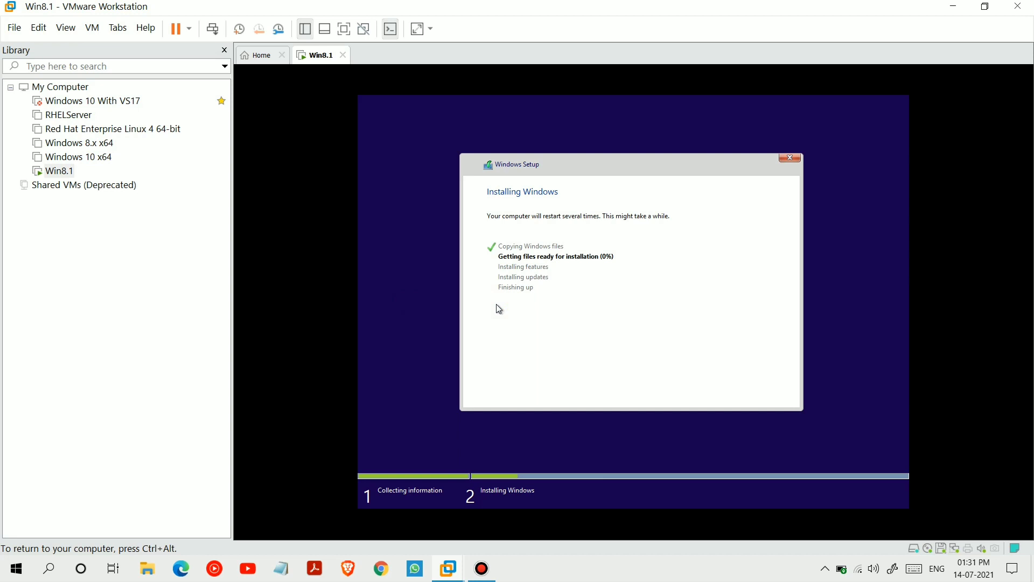
pyautogui.hotkey('ctrl', 'alt')
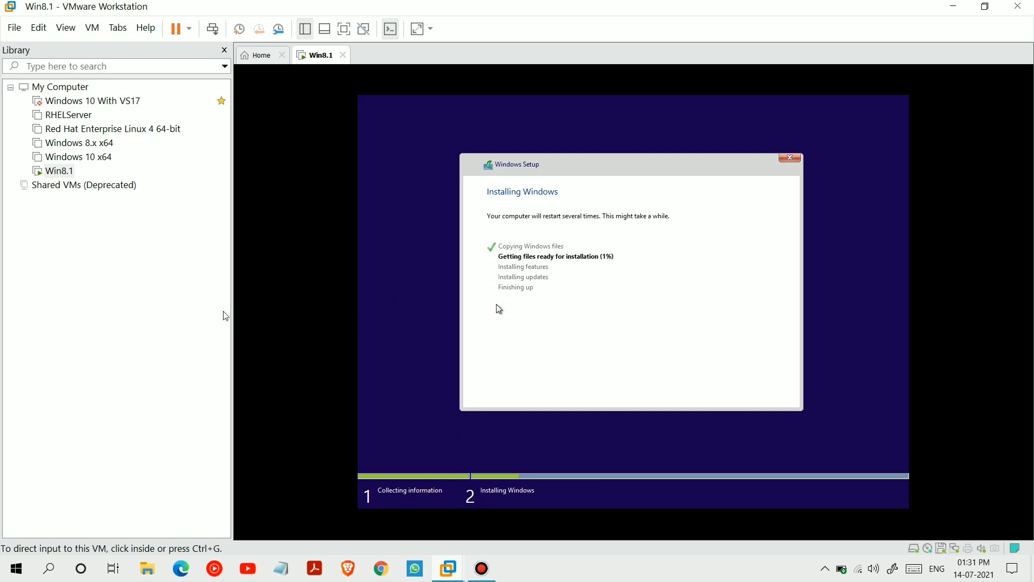
pyautogui.click(547, 313)
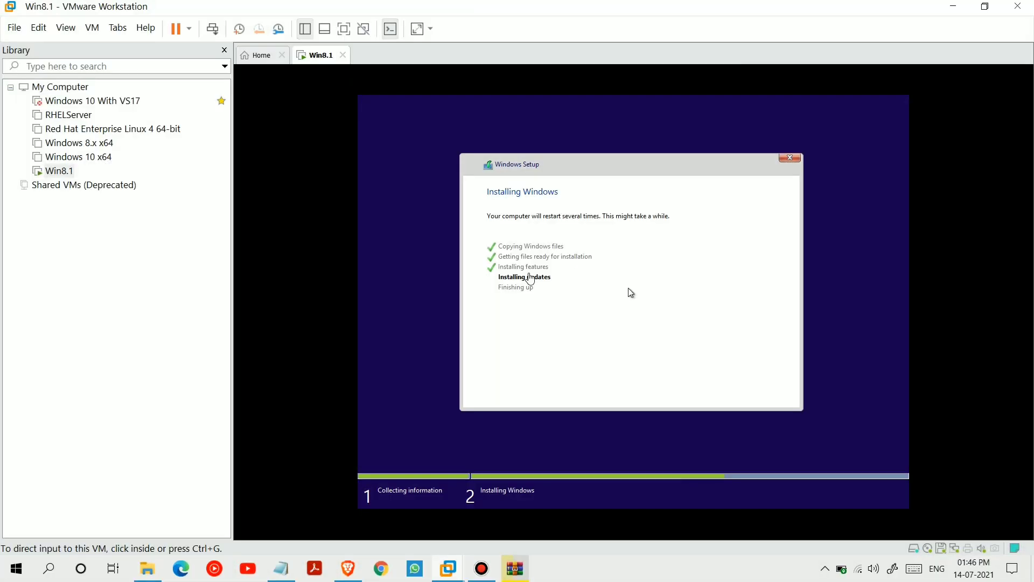
pyautogui.click(630, 293)
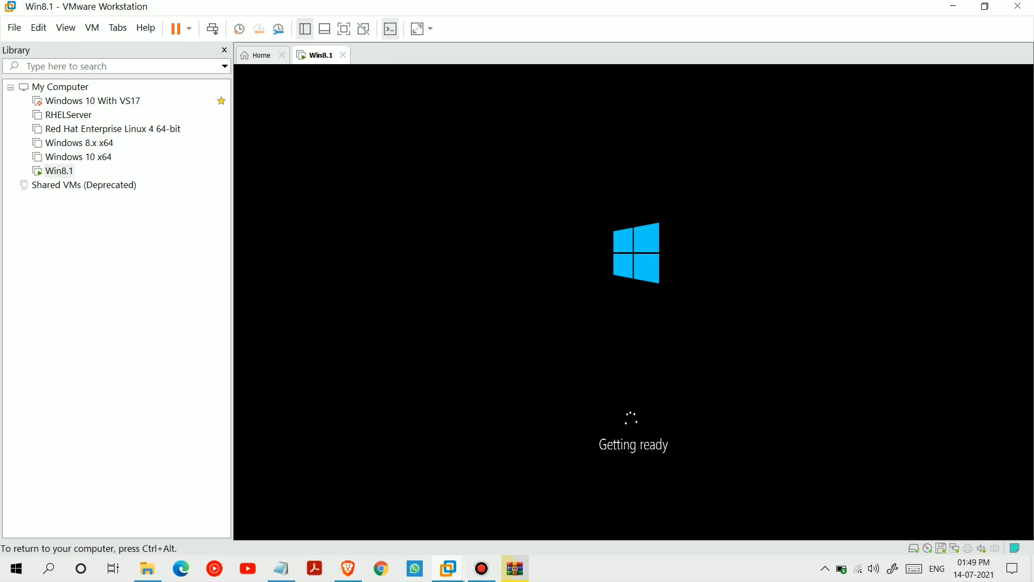
# Wait through 'Installing your apps' and 'Let's start' until the Windows 8.1 desktop appears.
pyautogui.hotkey('ctrl', 'alt')
pyautogui.click(652, 118)
pyautogui.click(672, 203)
pyautogui.hotkey('ctrl', 'alt')
pyautogui.click(664, 93)
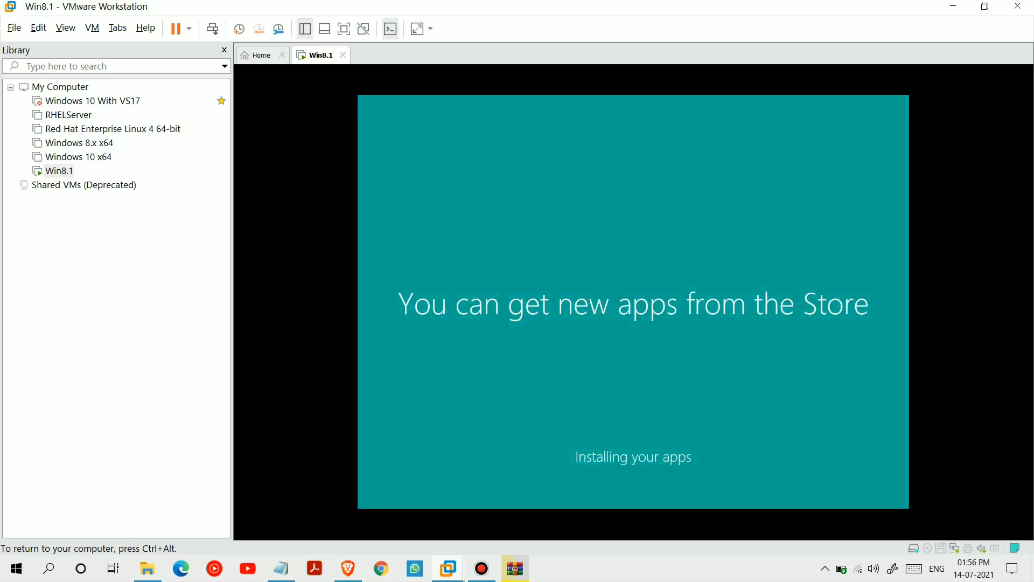
pyautogui.hotkey('ctrl', 'alt')
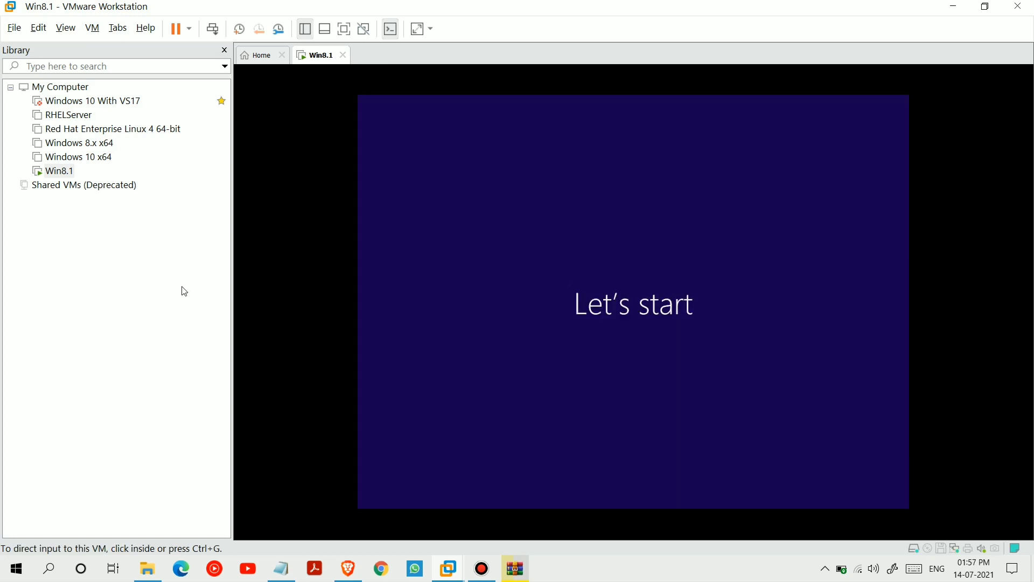
pyautogui.click(254, 314)
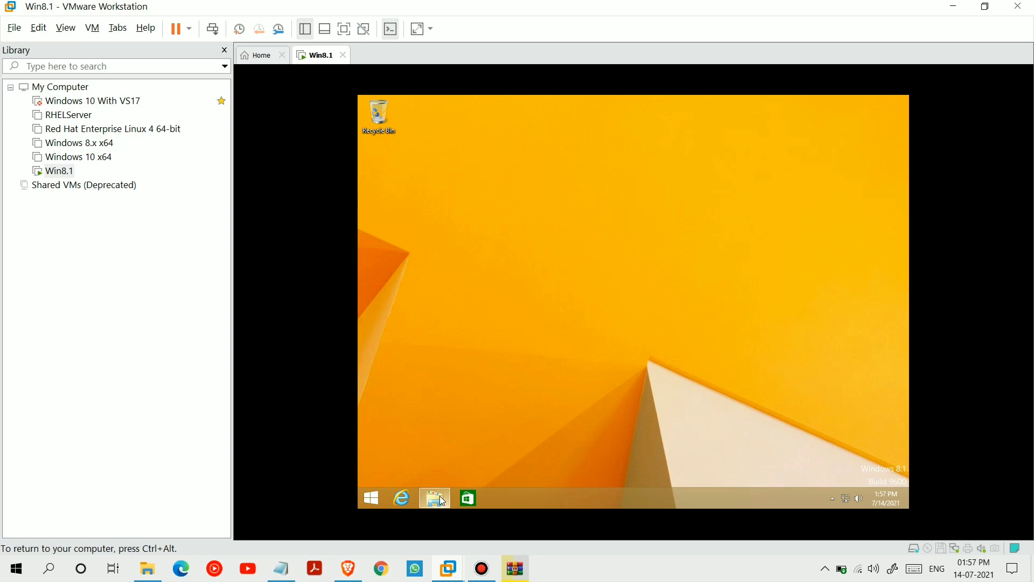
pyautogui.click(440, 496)
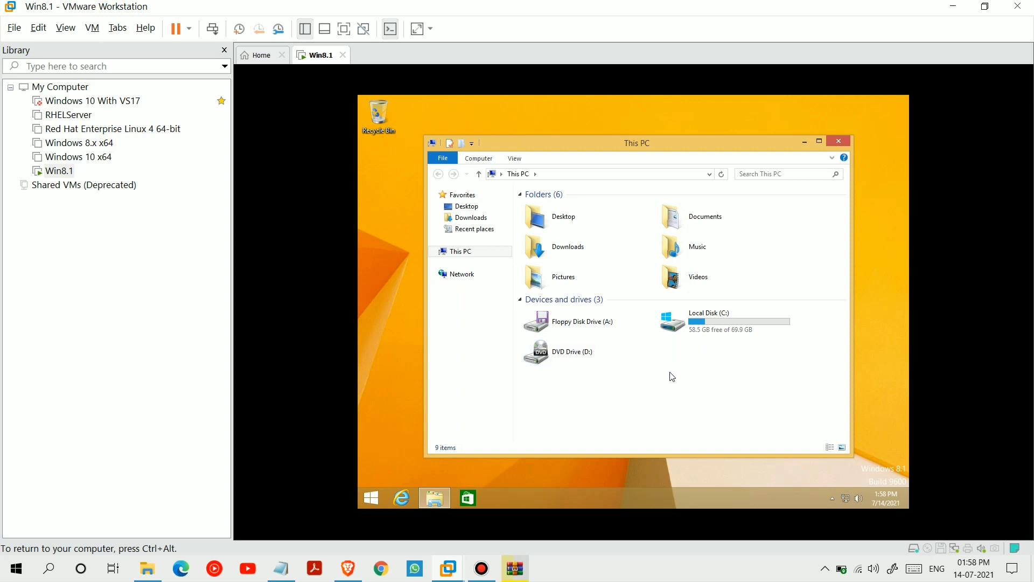
pyautogui.click(678, 331)
pyautogui.click(821, 141)
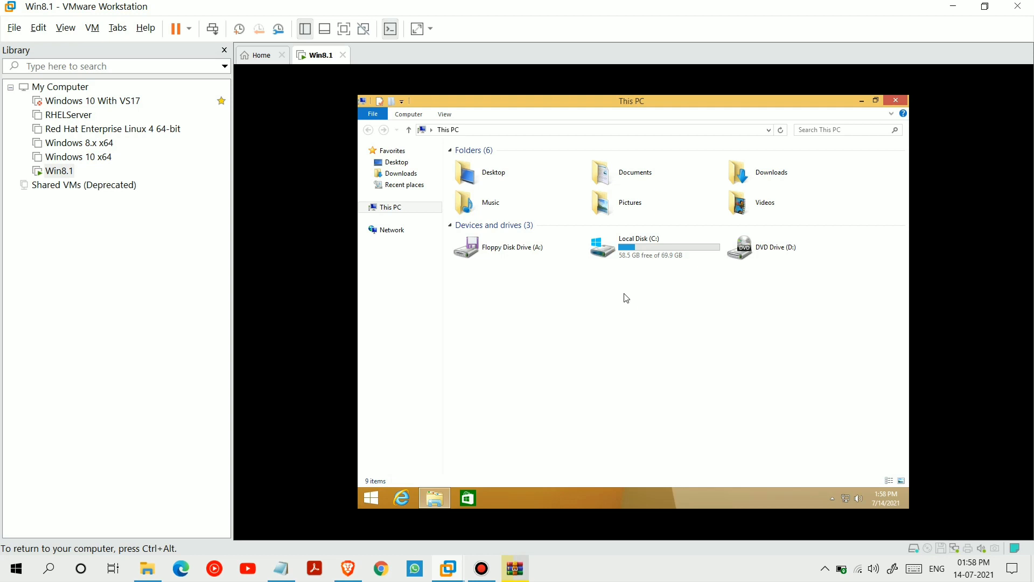
pyautogui.click(658, 260)
pyautogui.doubleClick(659, 261)
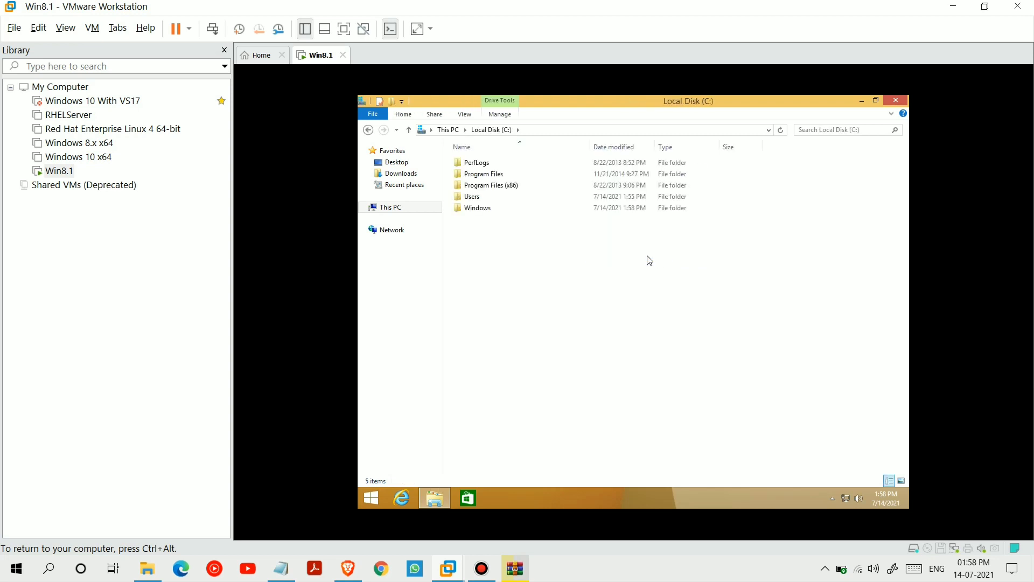
pyautogui.click(649, 259)
pyautogui.hotkey('alt', 'F4')
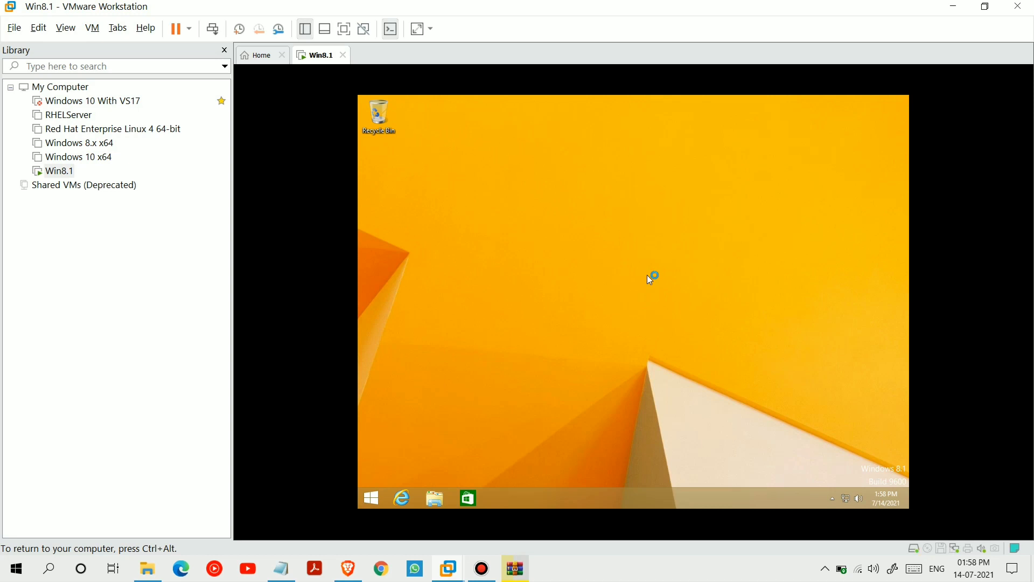
# Refresh the Win8.1 desktop while VMware Tools copies files, then return to Home.
pyautogui.rightClick(649, 277)
pyautogui.click(677, 305)
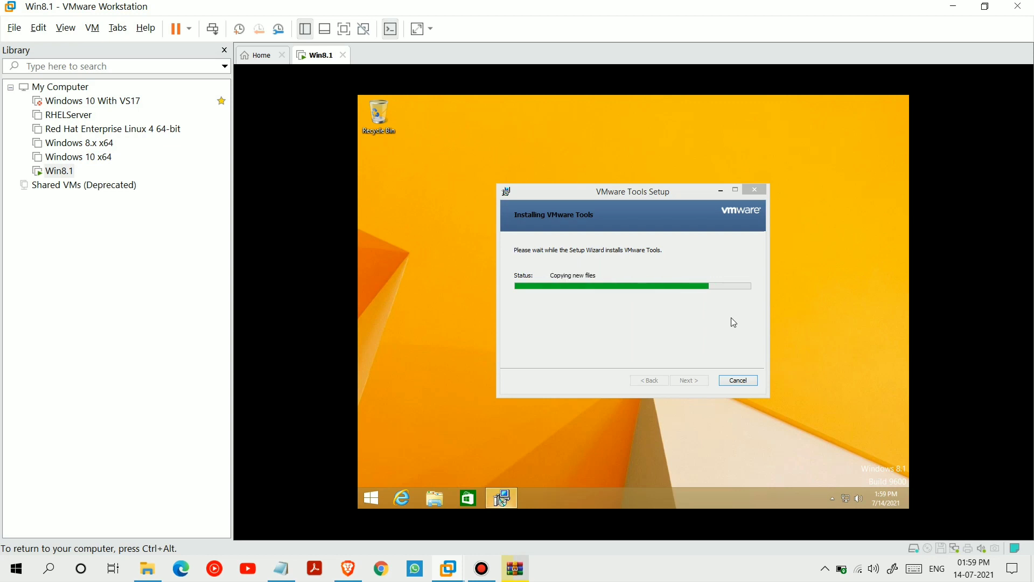
pyautogui.click(257, 55)
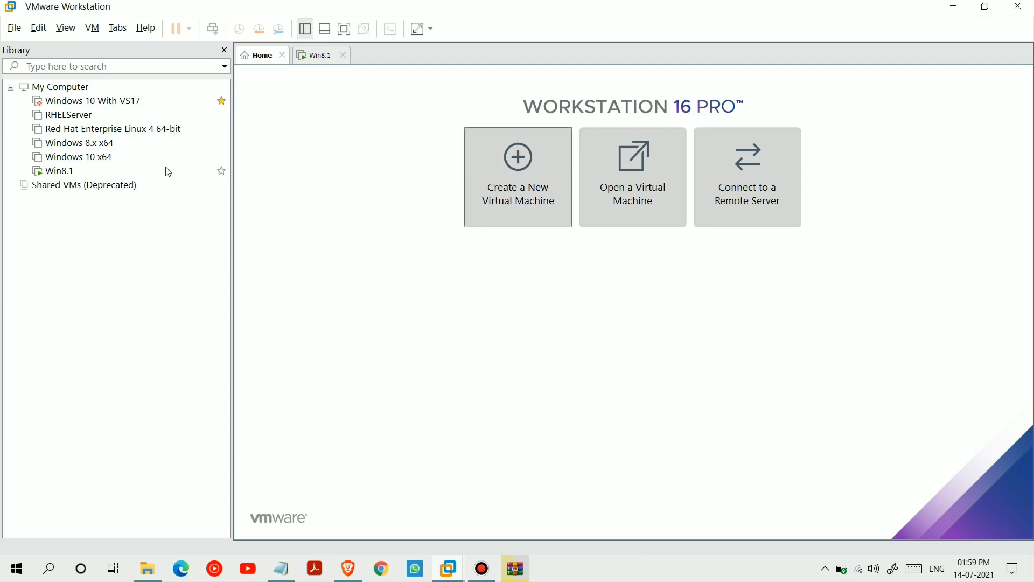
pyautogui.moveTo(79, 157)
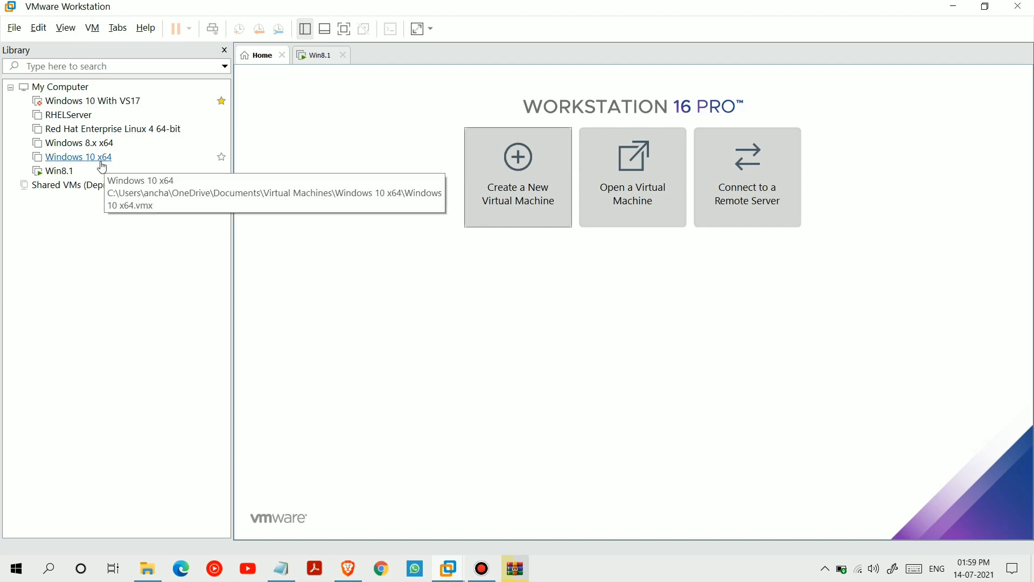
# Open 'Windows 10 x64' from the Library and power it on.
pyautogui.click(97, 166)
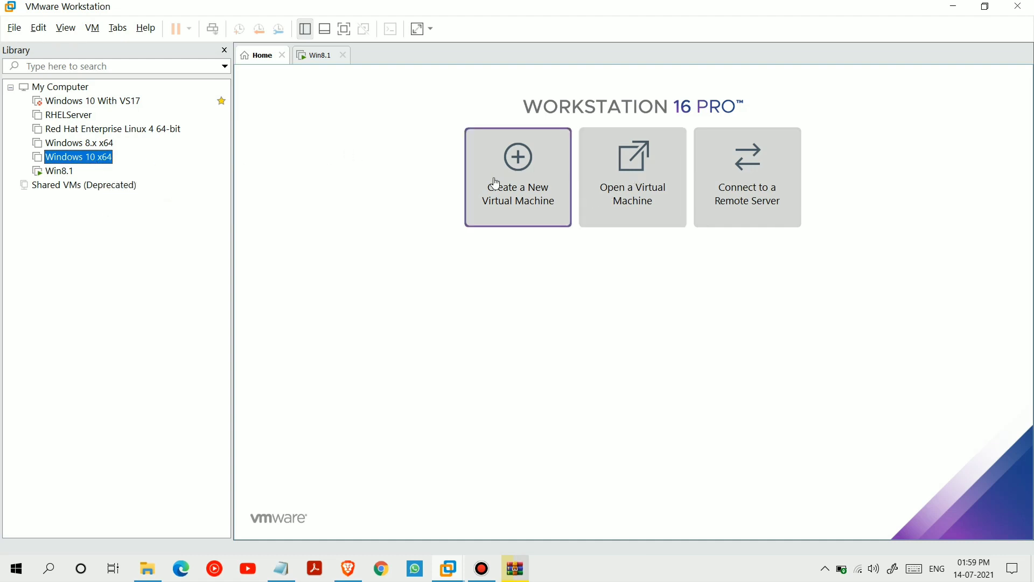
pyautogui.doubleClick(55, 166)
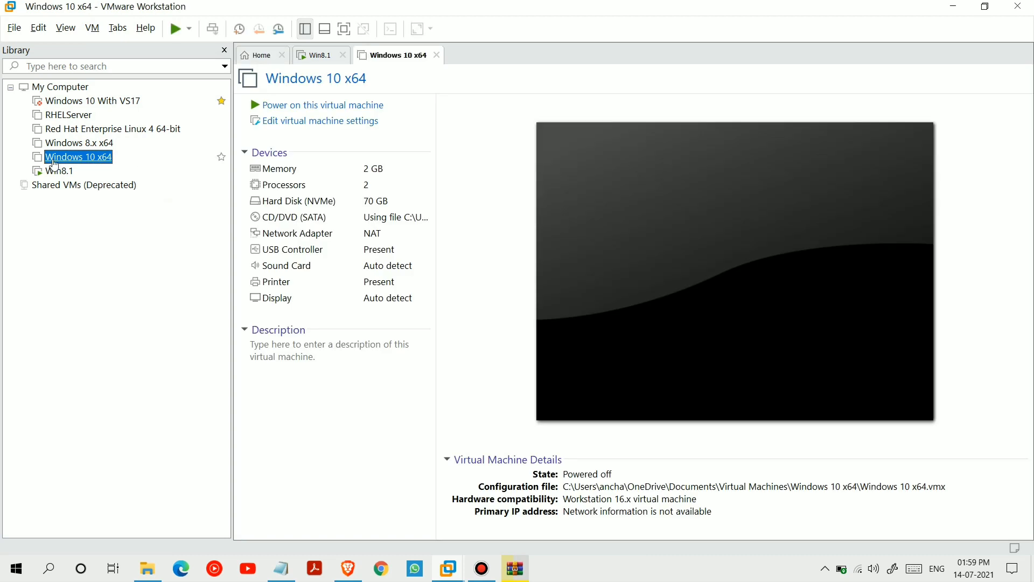
pyautogui.click(303, 107)
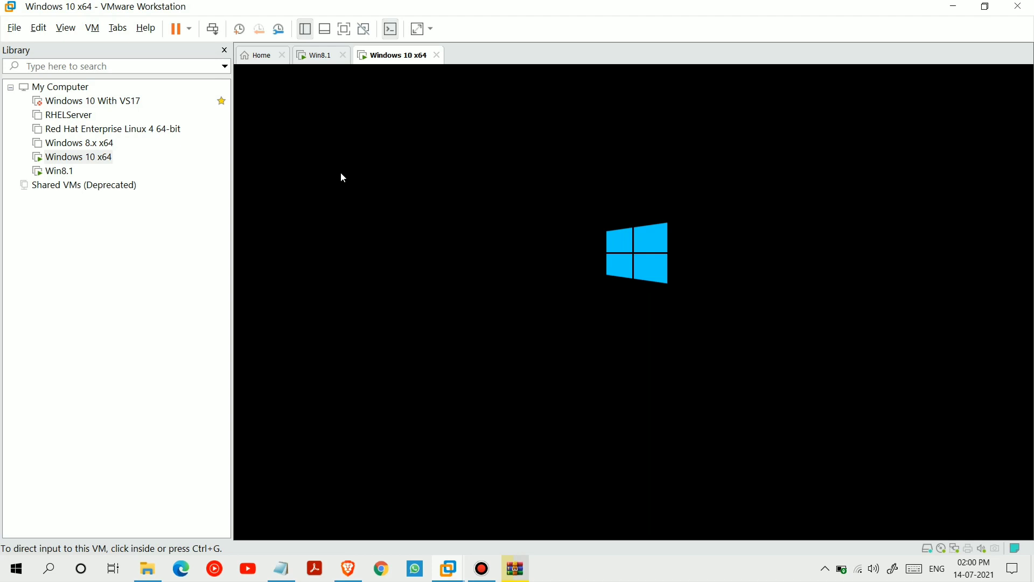
# Enter the PIN at the Windows 10 login screen to sign in as Stud Taiks.
pyautogui.click(696, 234)
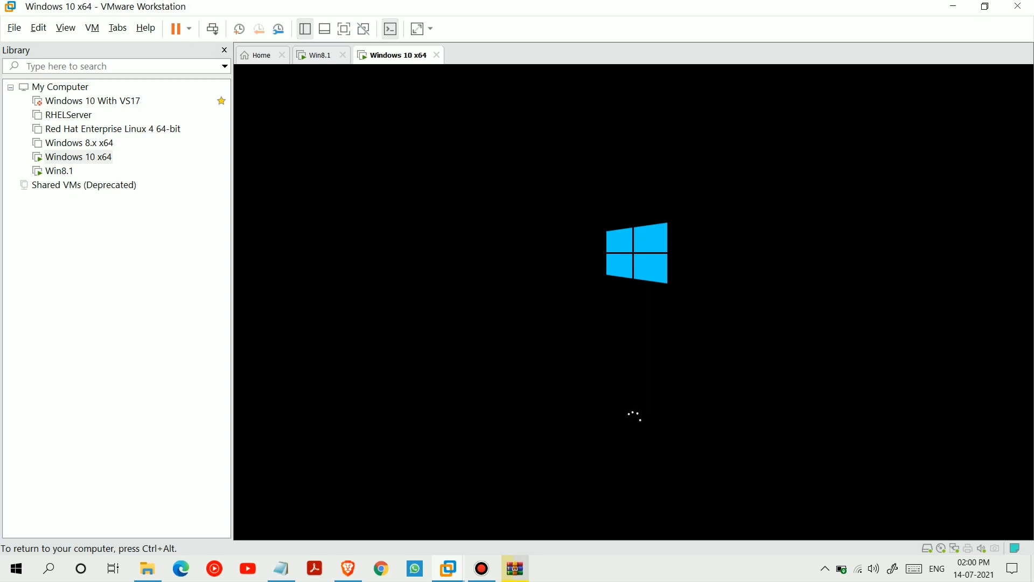
pyautogui.hotkey('ctrl', 'alt')
pyautogui.click(342, 56)
pyautogui.click(601, 349)
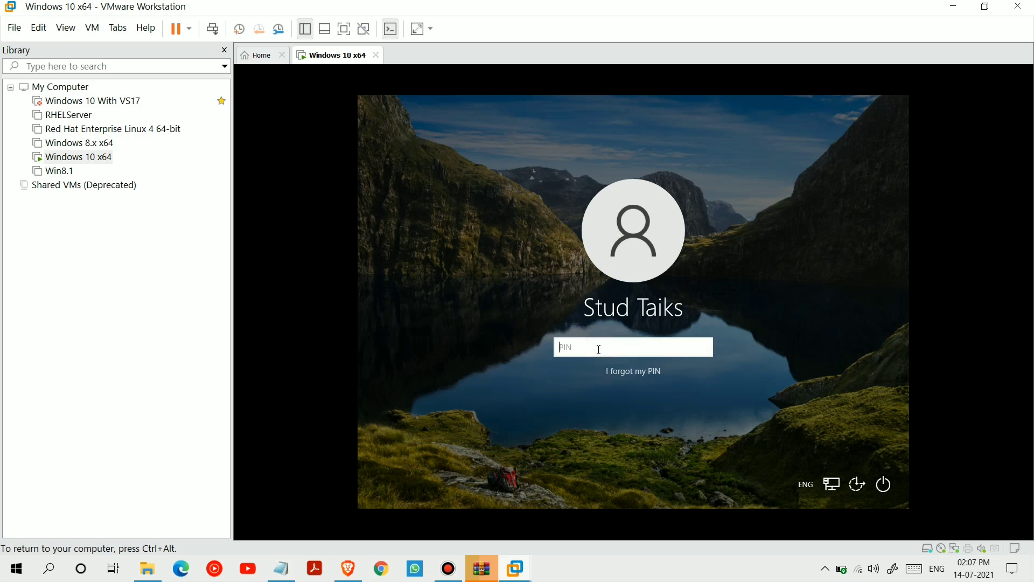
pyautogui.press('Return')
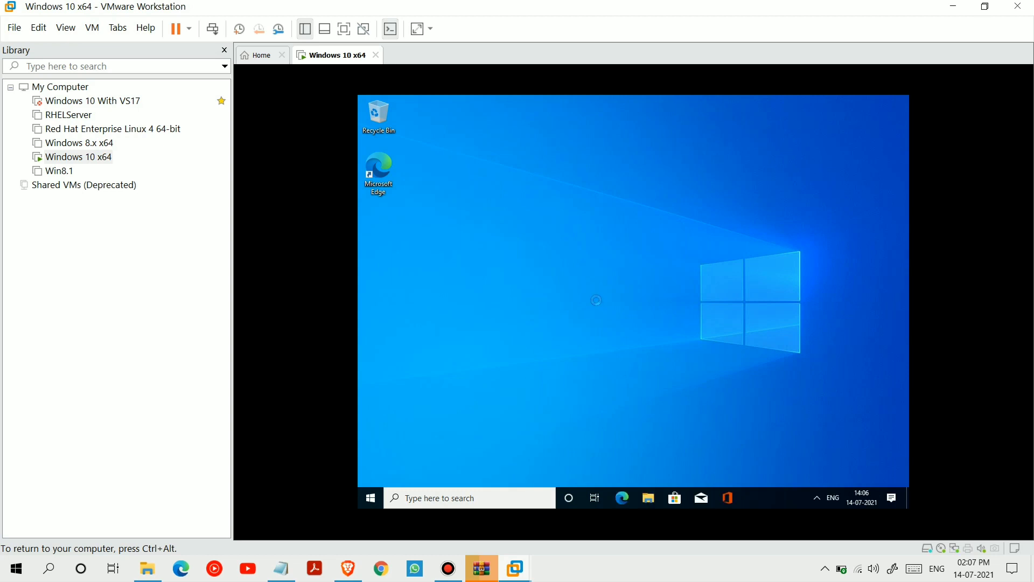
# Refresh the Windows 10 desktop seven times, then open the Start menu.
pyautogui.rightClick(597, 300)
pyautogui.click(633, 342)
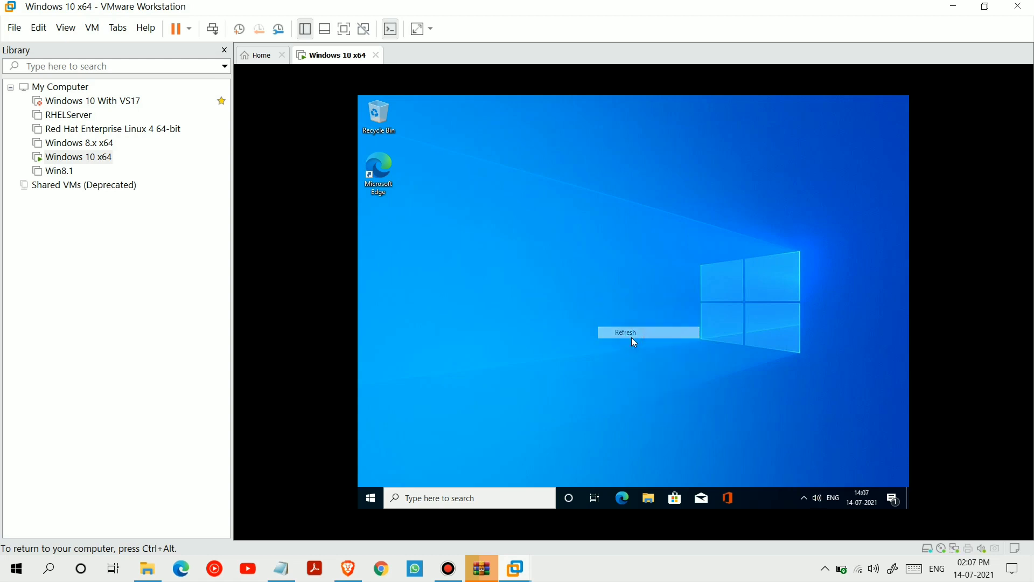
pyautogui.rightClick(610, 220)
pyautogui.click(663, 255)
pyautogui.rightClick(661, 251)
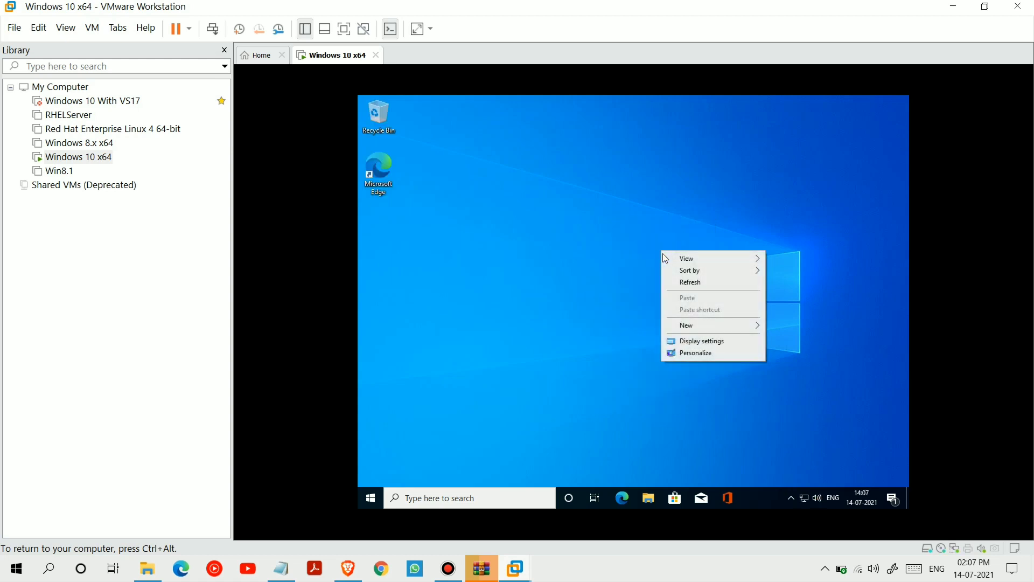
pyautogui.click(683, 284)
pyautogui.rightClick(573, 208)
pyautogui.click(622, 244)
pyautogui.rightClick(622, 243)
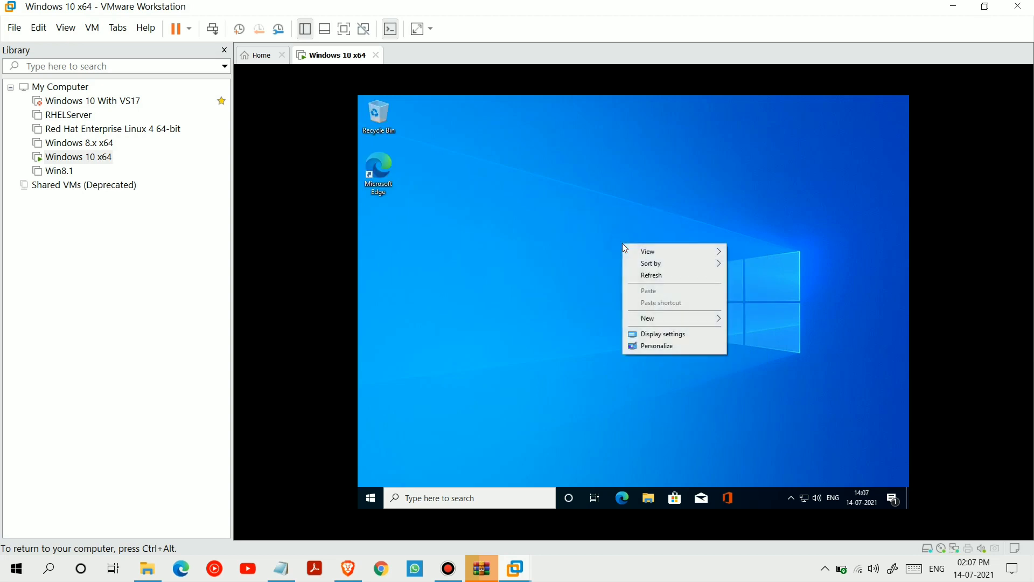
pyautogui.click(663, 277)
pyautogui.rightClick(589, 243)
pyautogui.click(642, 274)
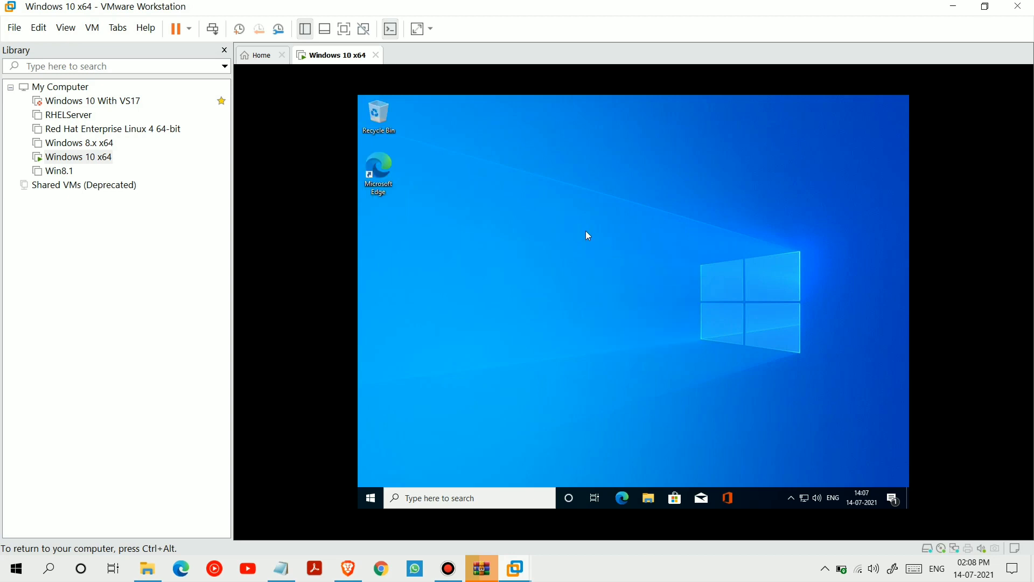
pyautogui.rightClick(586, 233)
pyautogui.rightClick(689, 321)
pyautogui.click(708, 351)
pyautogui.click(370, 503)
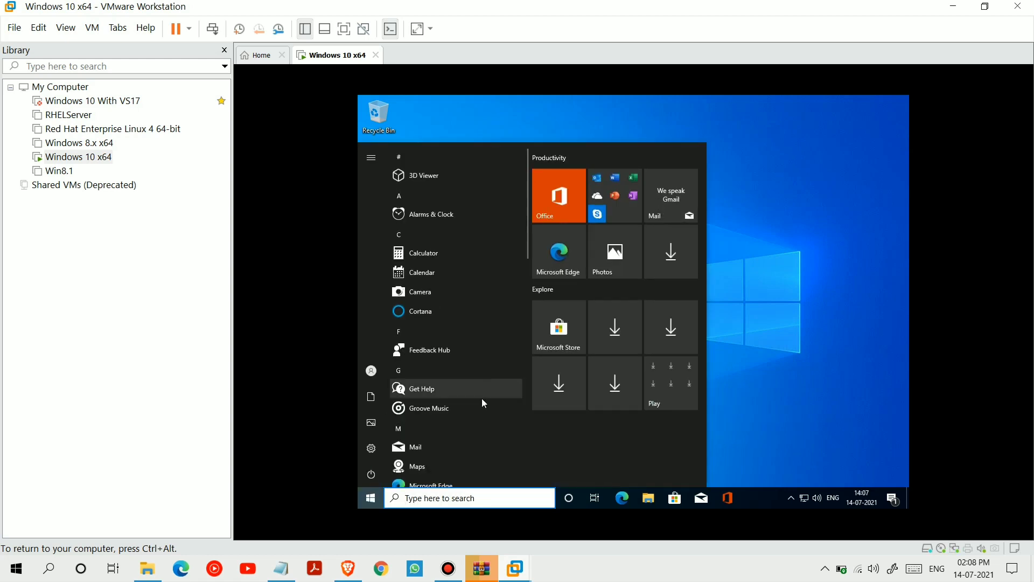